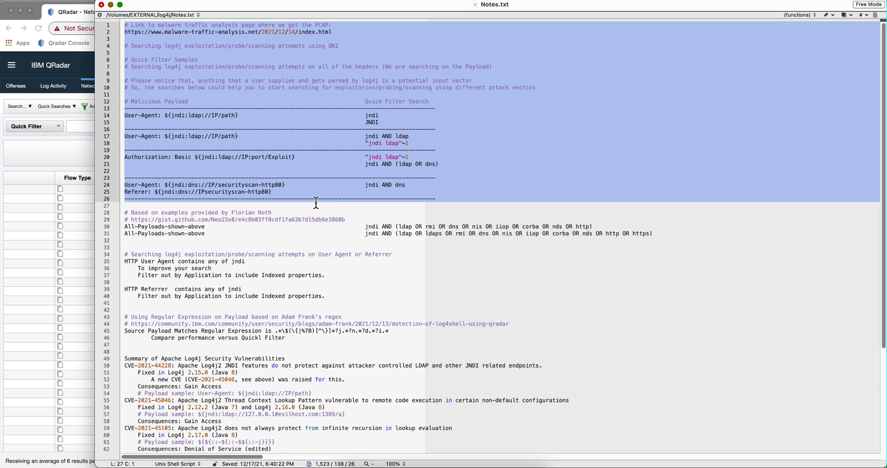
# Review the quick filter search samples and the User Agent and Referrer search notes in Notes.txt
pyautogui.click(324, 211)
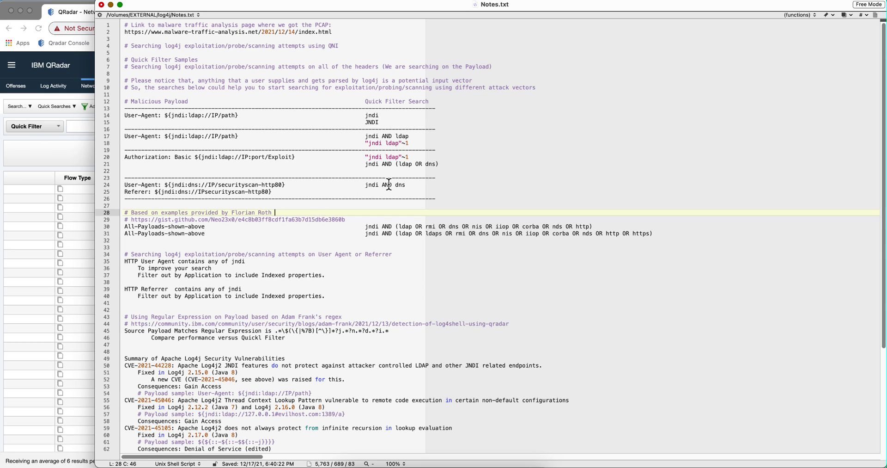
pyautogui.moveTo(422, 191); pyautogui.dragTo(348, 114)
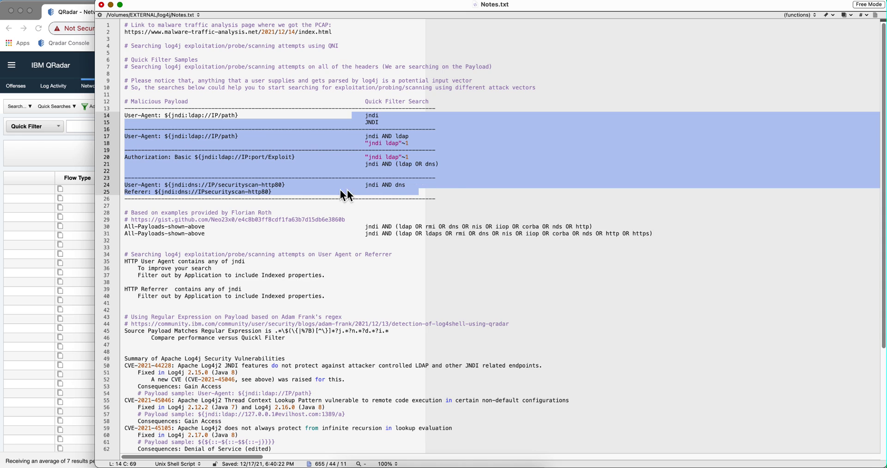
pyautogui.click(469, 202)
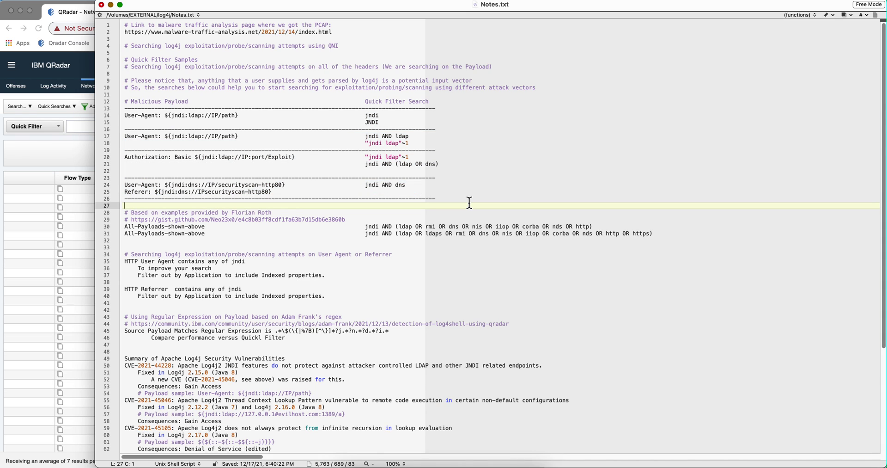
pyautogui.click(459, 240)
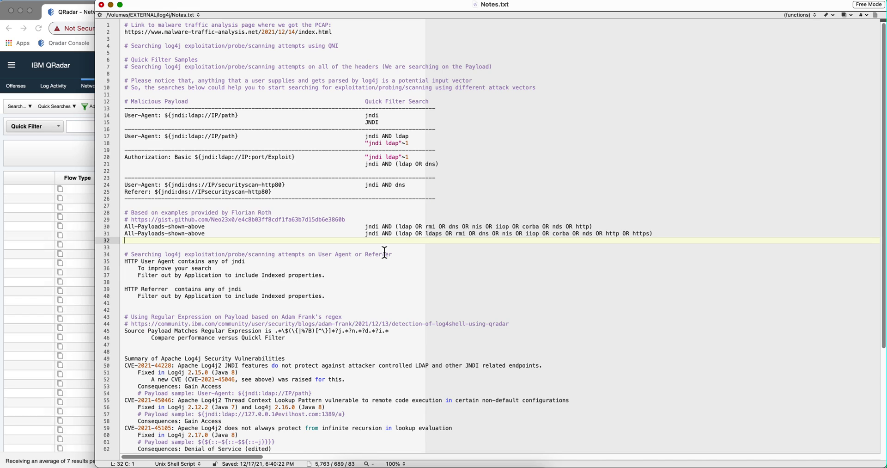
pyautogui.click(134, 248)
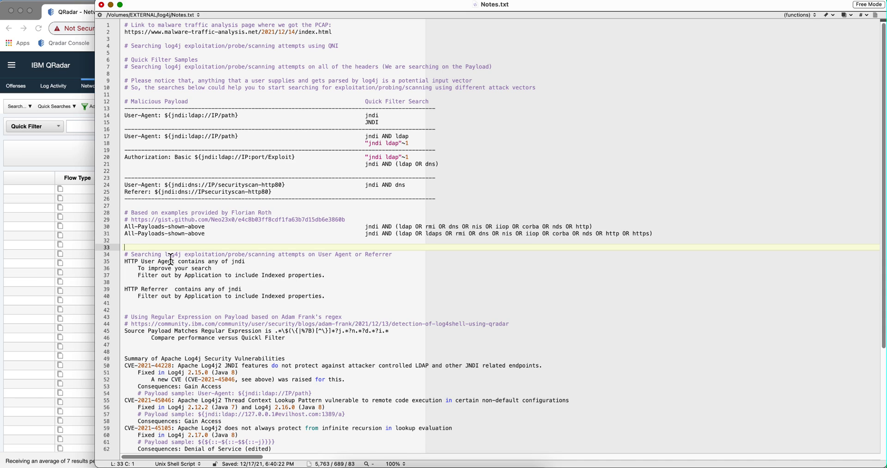
# Switch to QRadar and add a network activity filter where HTTP User Agent contains any of jndi
pyautogui.click(81, 160)
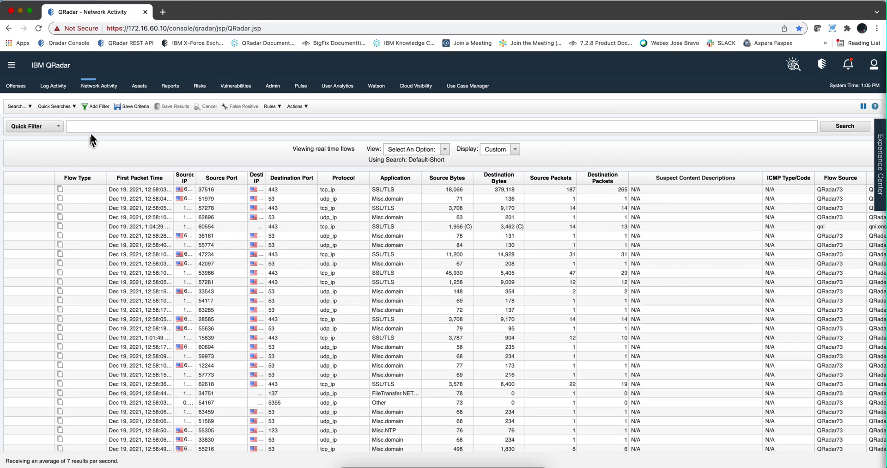
pyautogui.click(98, 106)
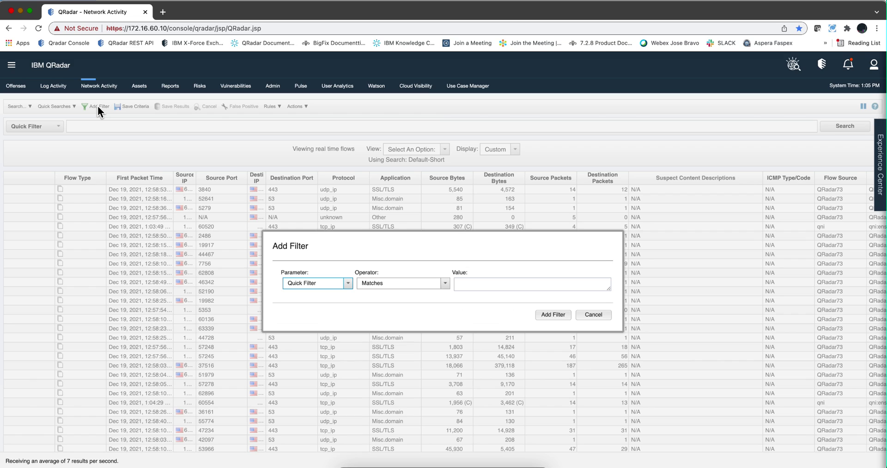
pyautogui.moveTo(318, 282); pyautogui.dragTo(285, 281)
pyautogui.write('HTT')
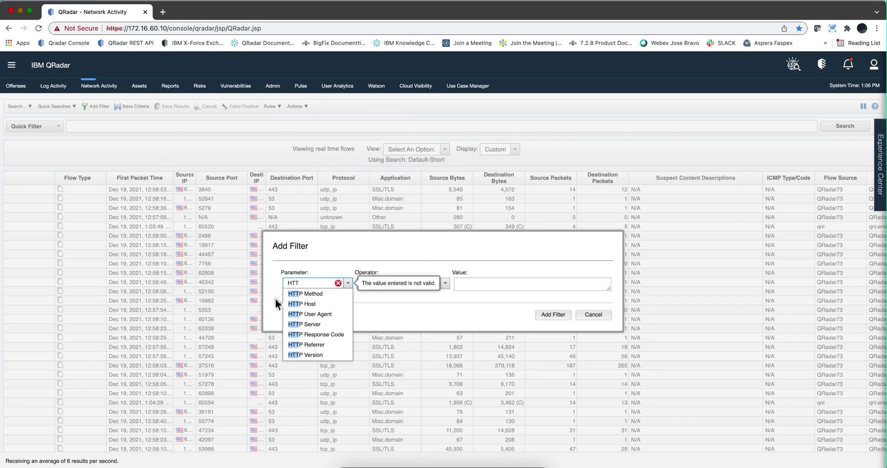
pyautogui.click(318, 314)
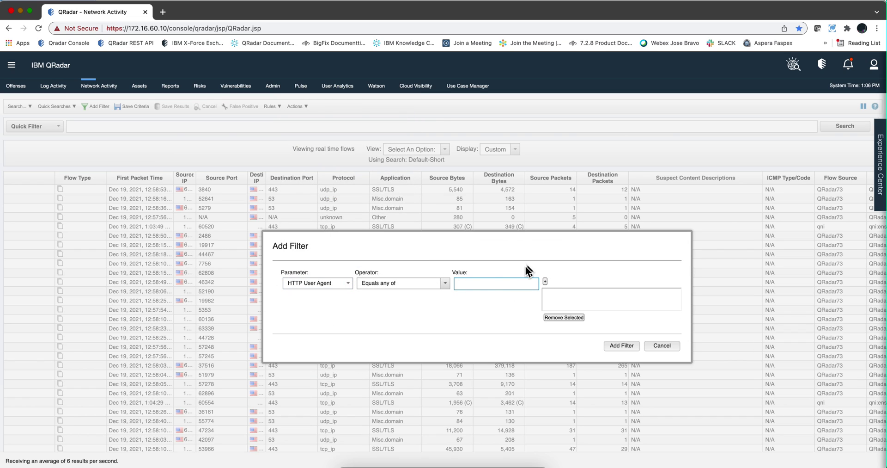
pyautogui.click(445, 285)
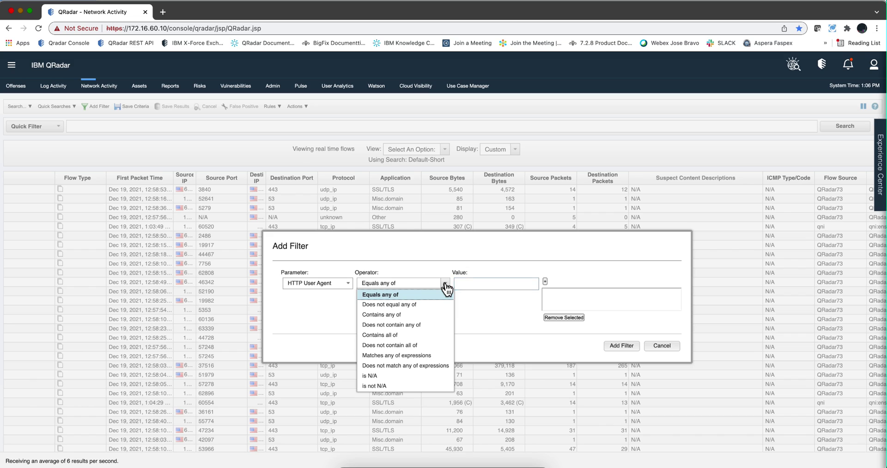
pyautogui.click(424, 314)
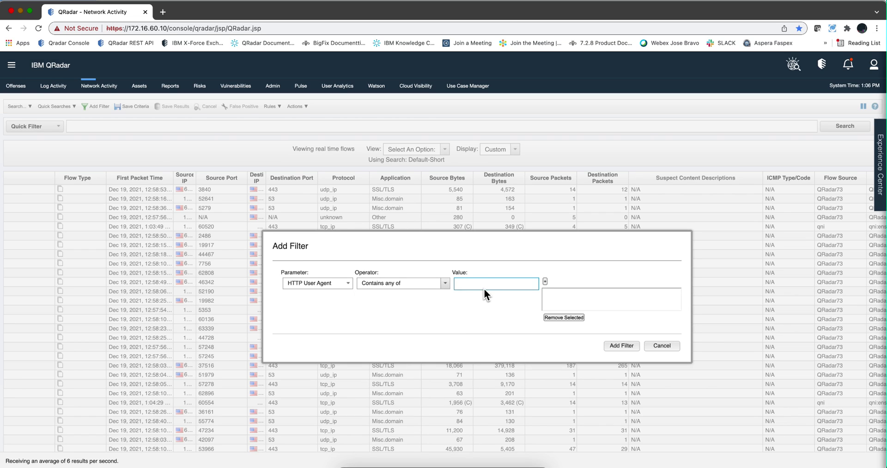
pyautogui.write('jndi')
pyautogui.click(545, 281)
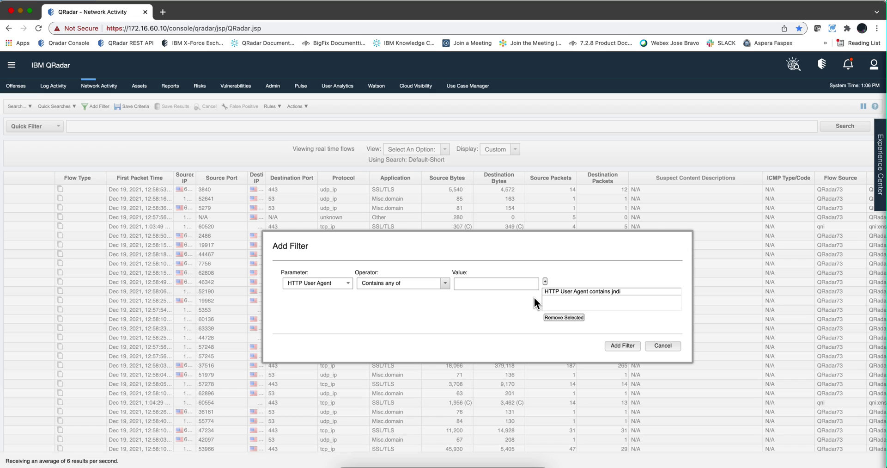
pyautogui.click(496, 282)
pyautogui.click(551, 305)
pyautogui.click(622, 345)
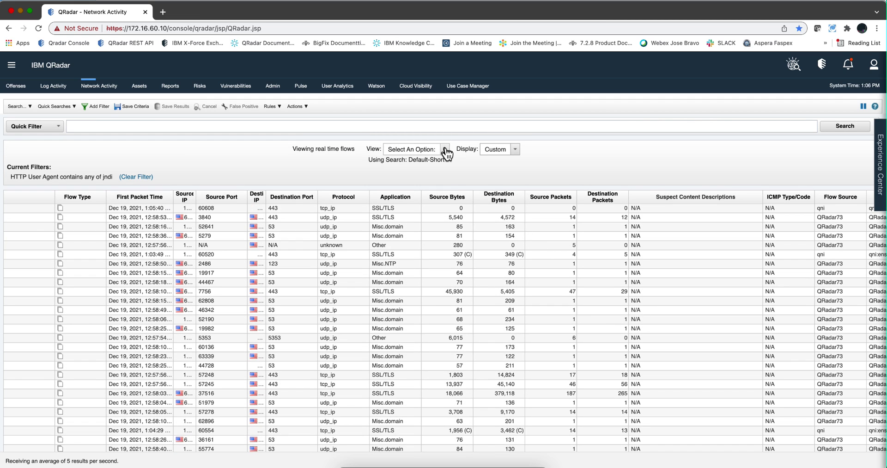
# Show the filtered flows from the last 45 minutes and widen the Source IP column to show full addresses
pyautogui.click(445, 149)
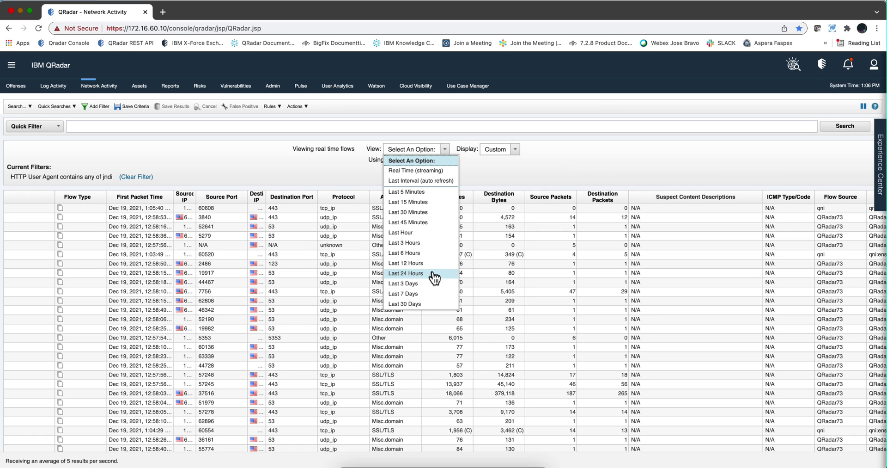
pyautogui.click(424, 223)
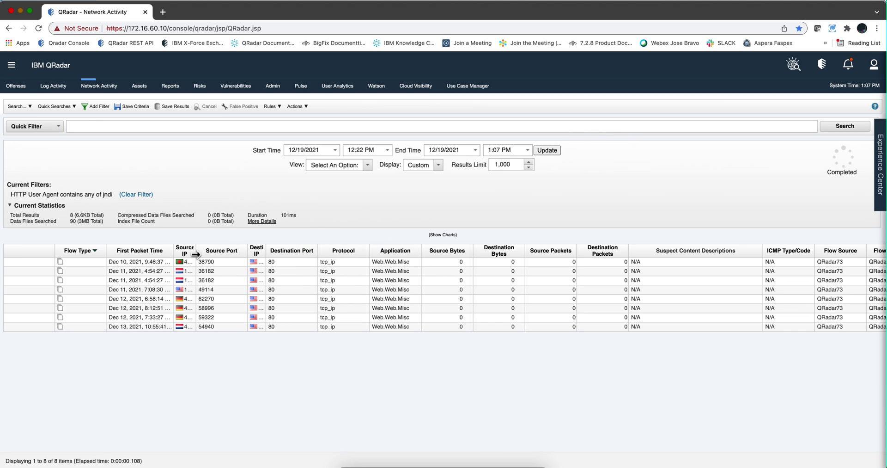
pyautogui.moveTo(196, 252); pyautogui.dragTo(236, 253)
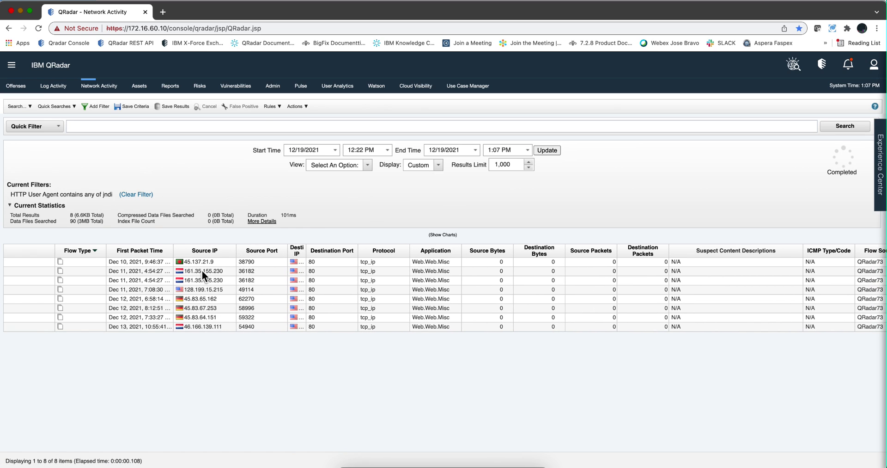
# Open the flow from 45.83.65.162, examine its web details and HTTP User Agent value, and return to the results
pyautogui.doubleClick(200, 297)
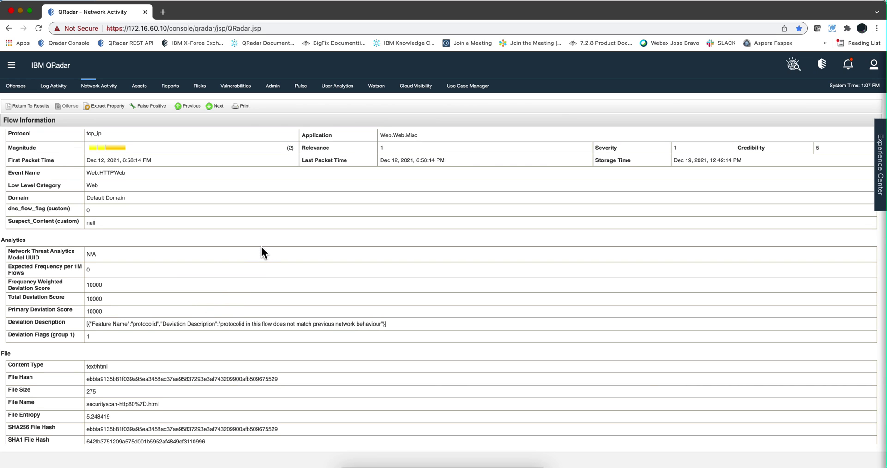
pyautogui.scroll(-5, 262, 248)
pyautogui.scroll(-5, 262, 250)
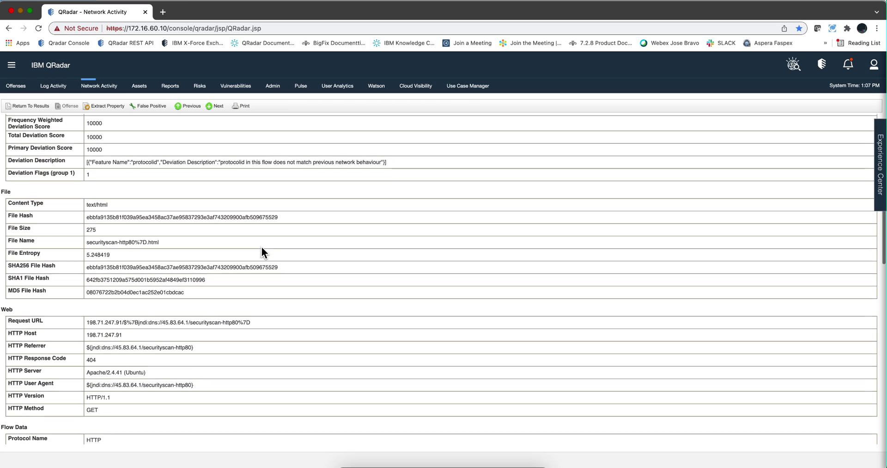
pyautogui.scroll(-5, 261, 248)
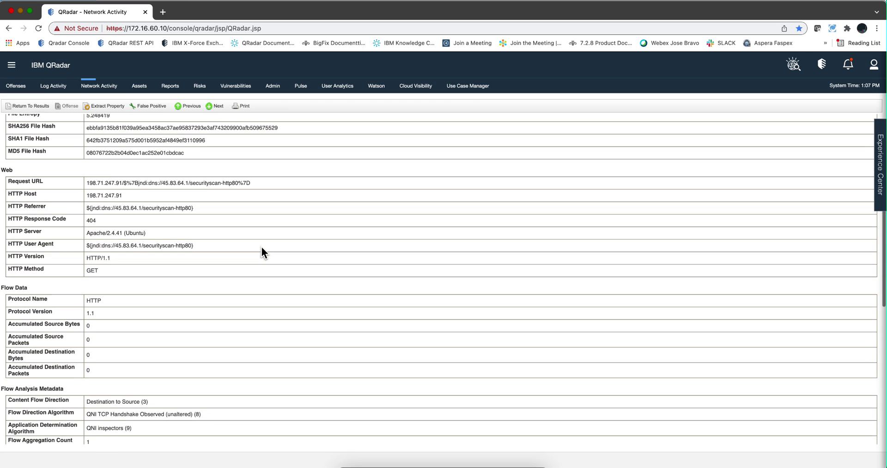
pyautogui.scroll(-1, 261, 251)
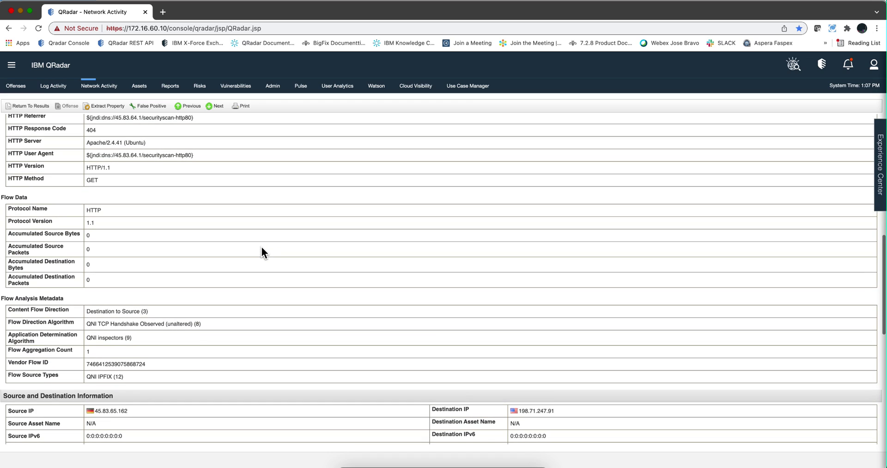
pyautogui.scroll(2, 261, 251)
pyautogui.moveTo(208, 176); pyautogui.dragTo(85, 178)
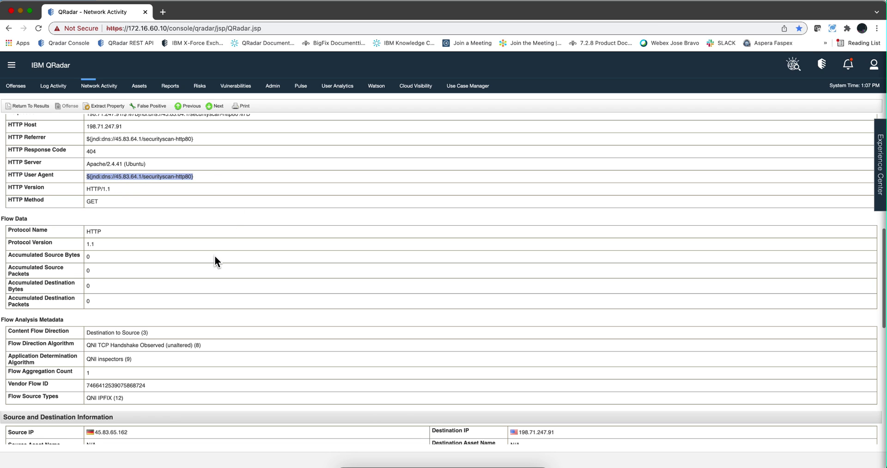
pyautogui.scroll(2, 214, 255)
pyautogui.scroll(4, 215, 256)
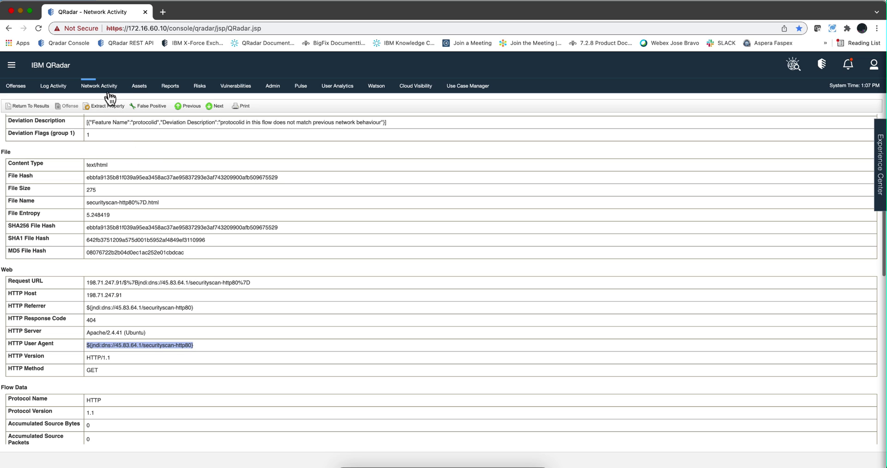
pyautogui.click(22, 107)
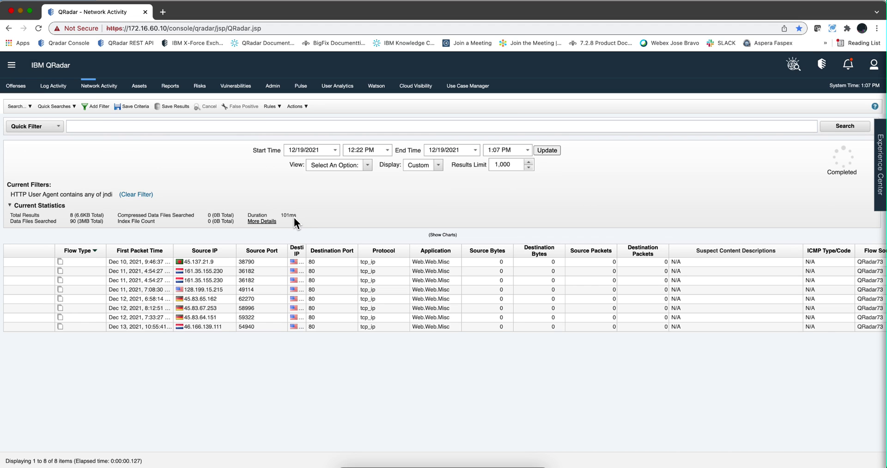
# Extend the HTTP User Agent search to the last 30 days
pyautogui.click(366, 168)
pyautogui.click(328, 319)
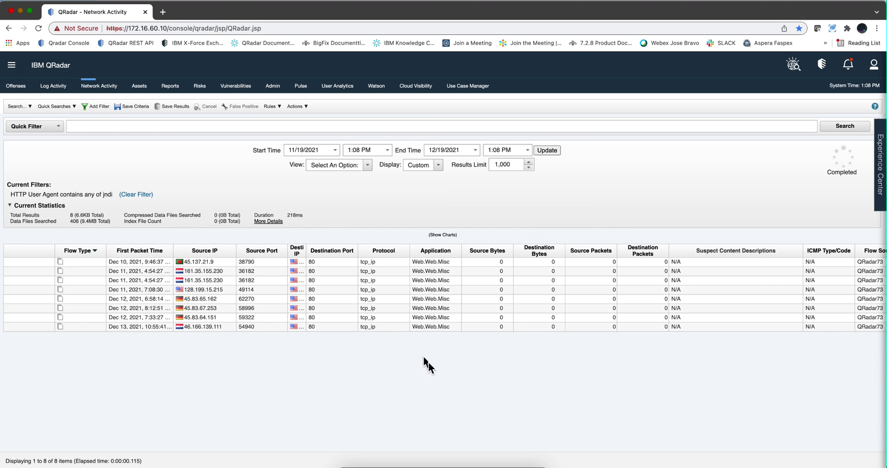
# Switch to Notes.txt and copy the Source Payload regular expression .*\$(\{|%7B)[^\}]*?j.*?n.*?d.*?i.* from the regex section
pyautogui.click(459, 464)
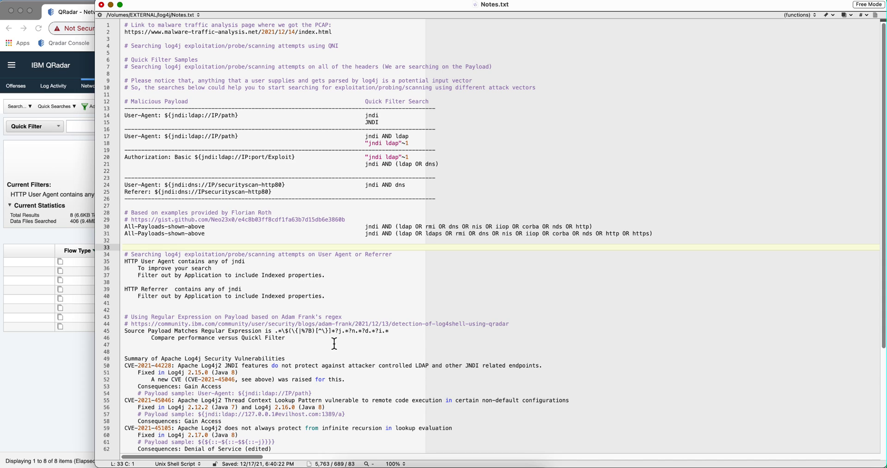
pyautogui.click(308, 342)
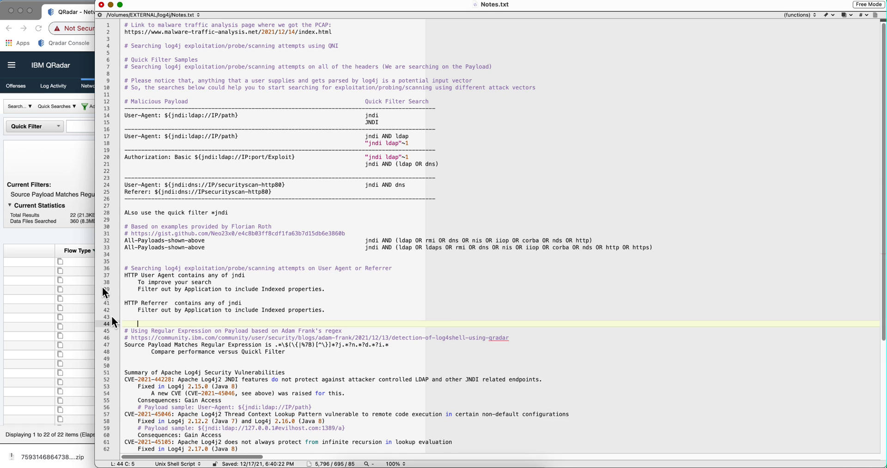
pyautogui.click(291, 345)
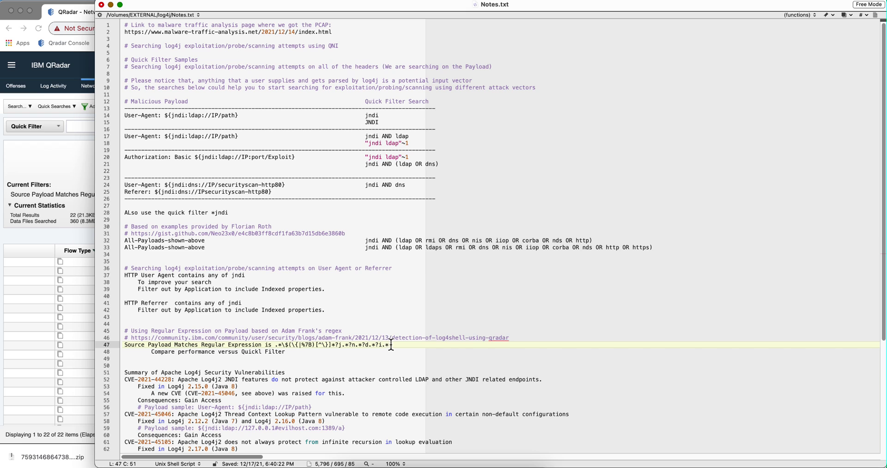
pyautogui.moveTo(389, 346); pyautogui.dragTo(276, 345)
pyautogui.hotkey('ctrl', 'c')
# Return to QRadar, reset Network Activity, and add a Source Payload Matches Regular Expression filter with operator is and the copied regex
pyautogui.click(49, 232)
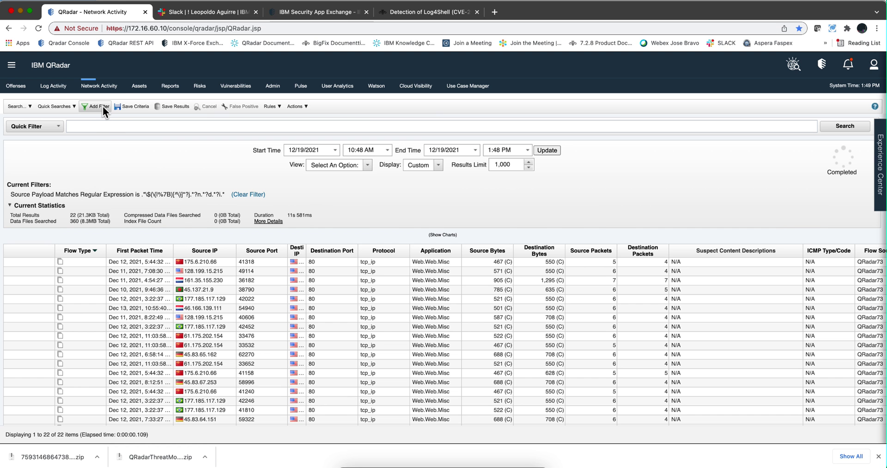
pyautogui.click(105, 87)
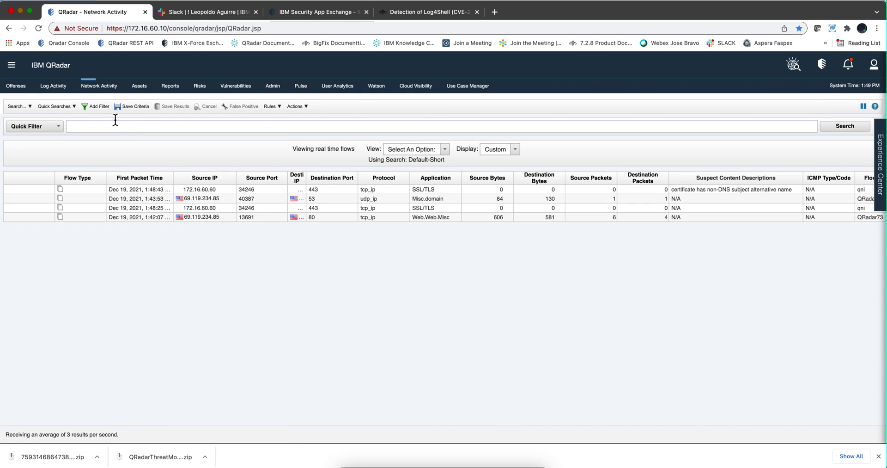
pyautogui.click(95, 107)
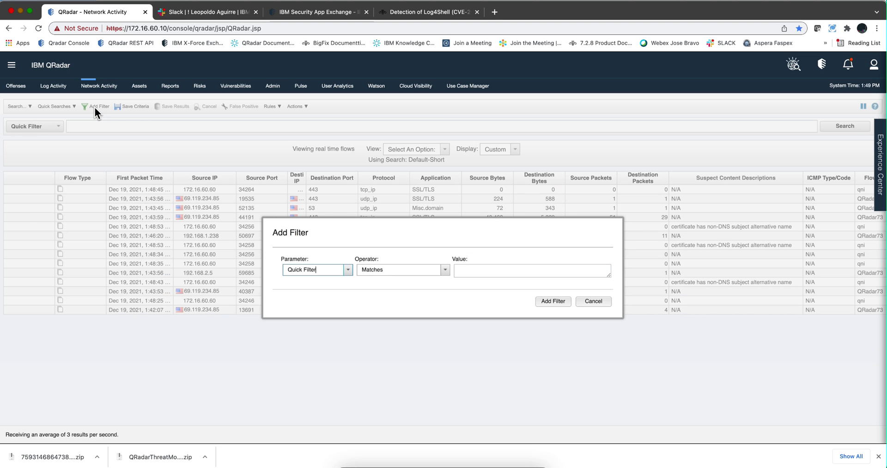
pyautogui.moveTo(325, 269); pyautogui.dragTo(259, 268)
pyautogui.write('source')
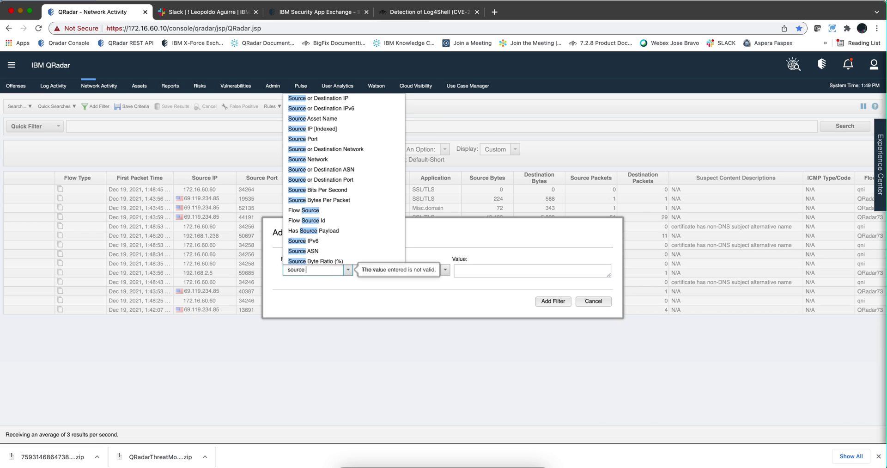
pyautogui.write(' paylo')
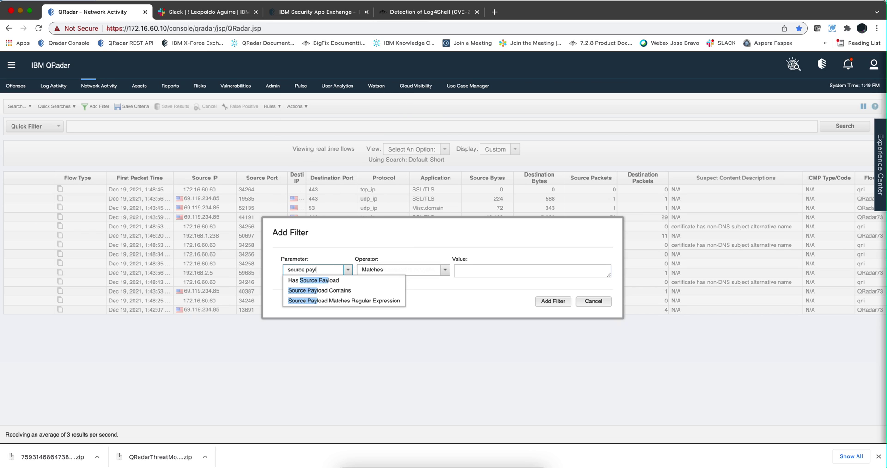
pyautogui.click(320, 300)
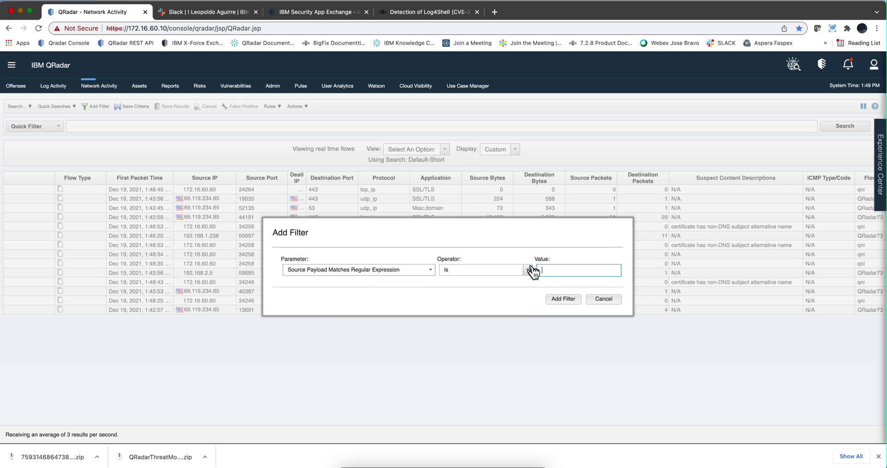
pyautogui.click(552, 270)
pyautogui.hotkey('ctrl', 'v')
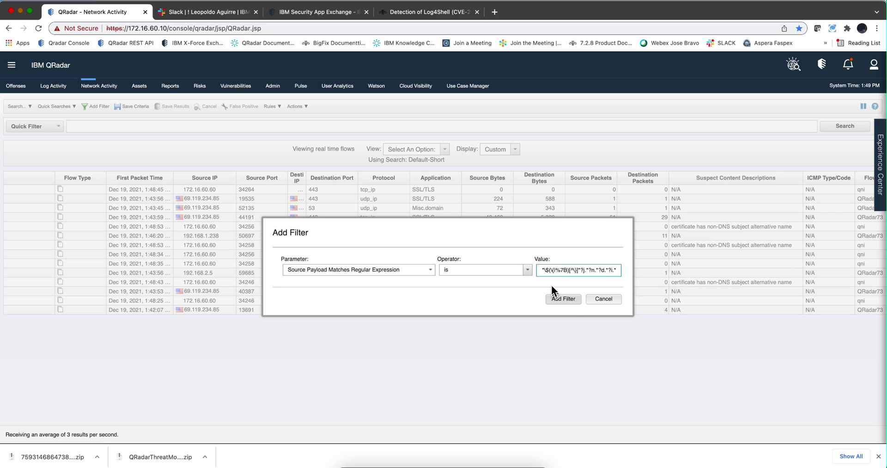
pyautogui.press('Home')
pyautogui.click(563, 298)
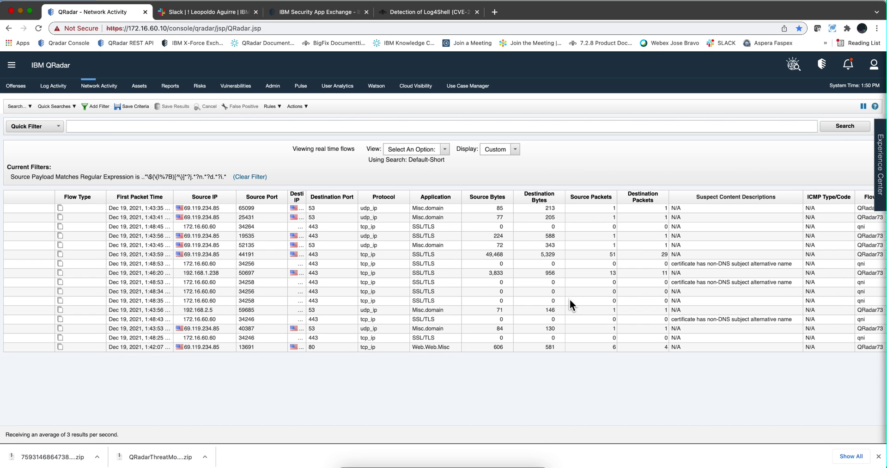
# Run the Source Payload regular expression search over the last 3 hours and review the matching flows
pyautogui.click(445, 149)
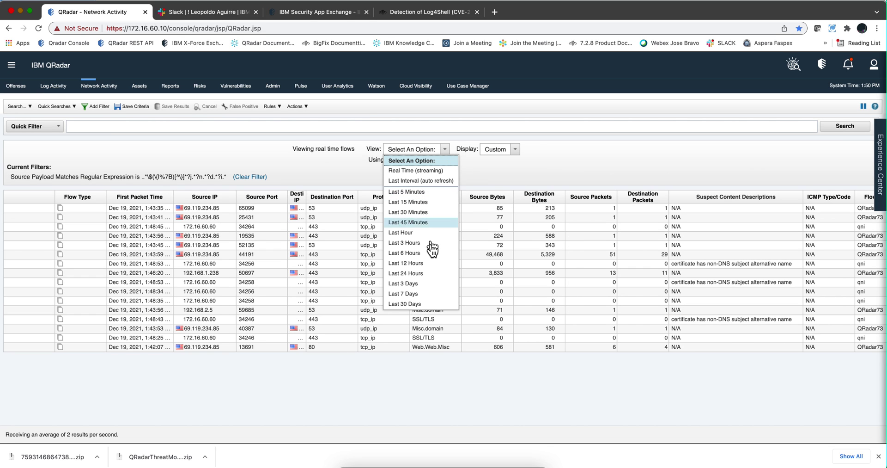
pyautogui.click(425, 240)
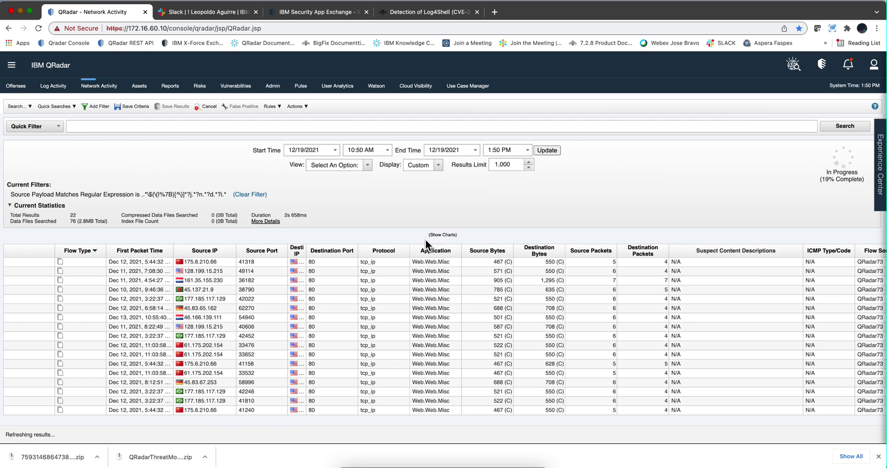
pyautogui.scroll(-2, 307, 322)
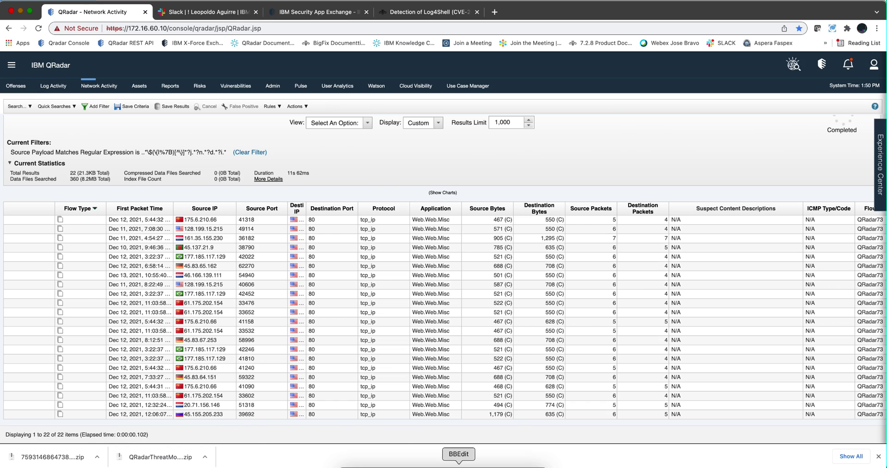
# Switch to Notes.txt and correct the capitalization of "ALso" to "Also" in the *jndi quick filter note
pyautogui.click(458, 464)
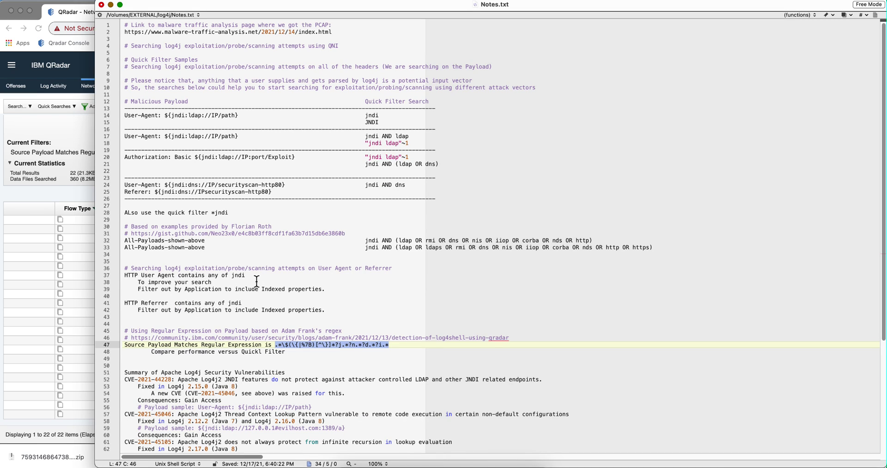
pyautogui.moveTo(231, 212); pyautogui.dragTo(120, 210)
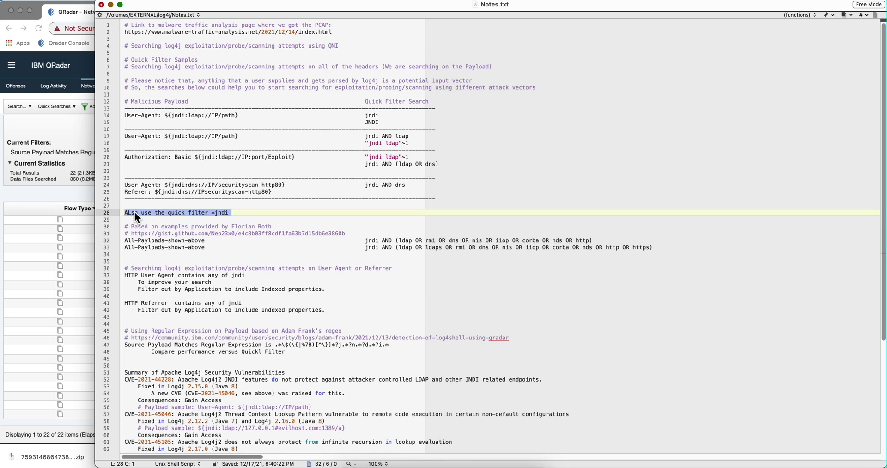
pyautogui.click(131, 213)
pyautogui.press('BackSpace')
pyautogui.write('l')
# Return to QRadar, add a Quick Filter search for jndi to the regex filter, and run it over the last 3 hours
pyautogui.click(81, 186)
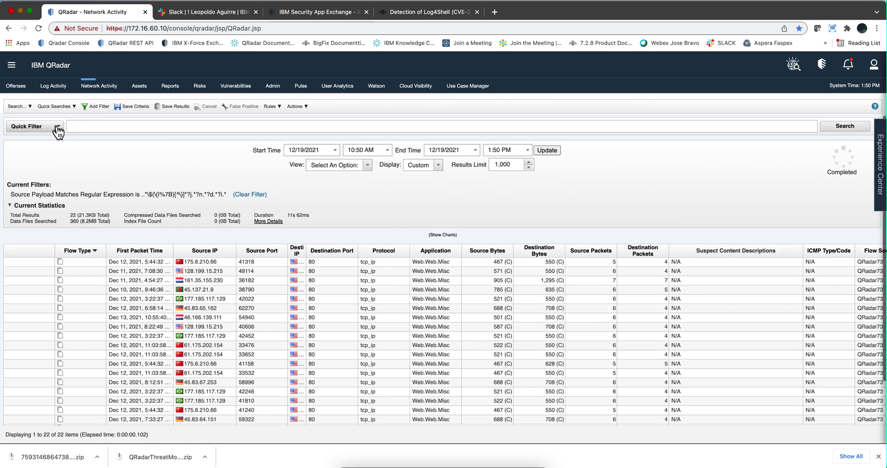
pyautogui.click(88, 125)
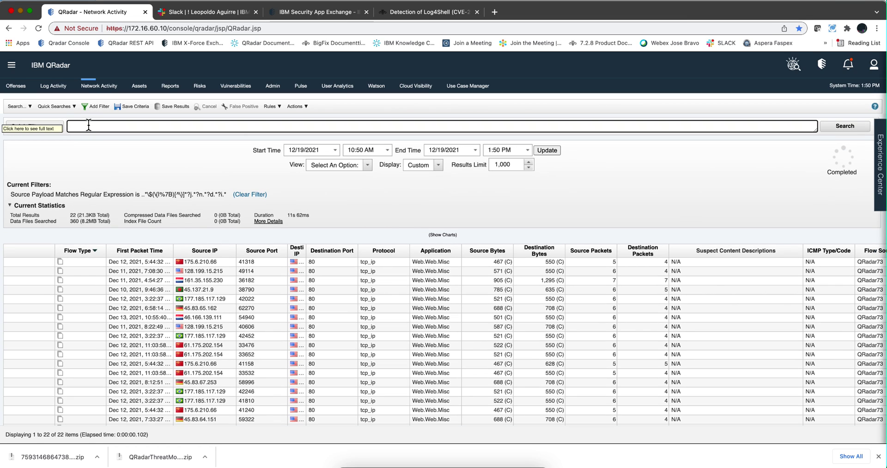
pyautogui.write('jndi')
pyautogui.click(849, 127)
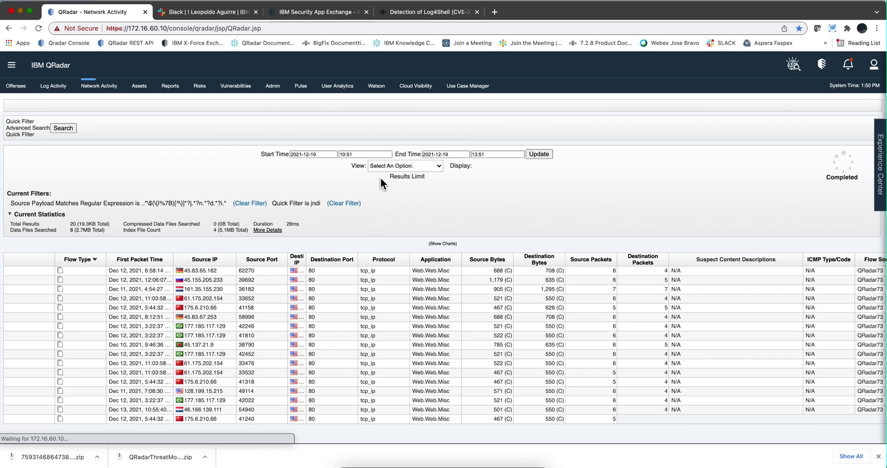
pyautogui.click(366, 165)
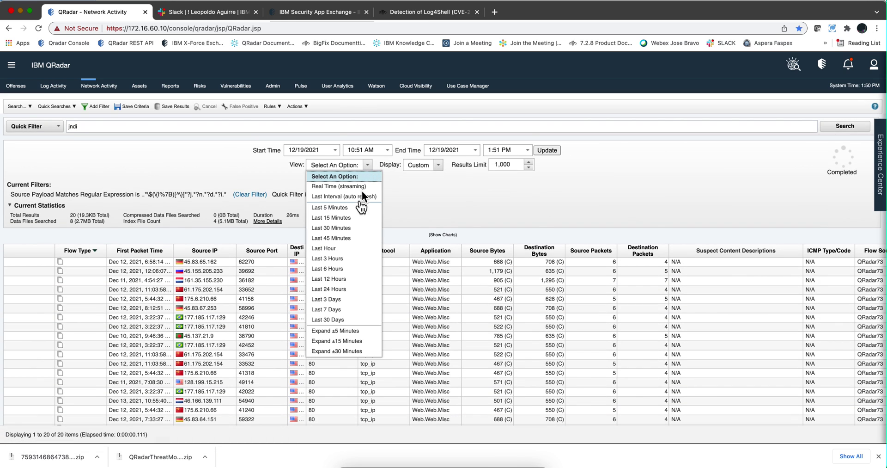
pyautogui.click(346, 260)
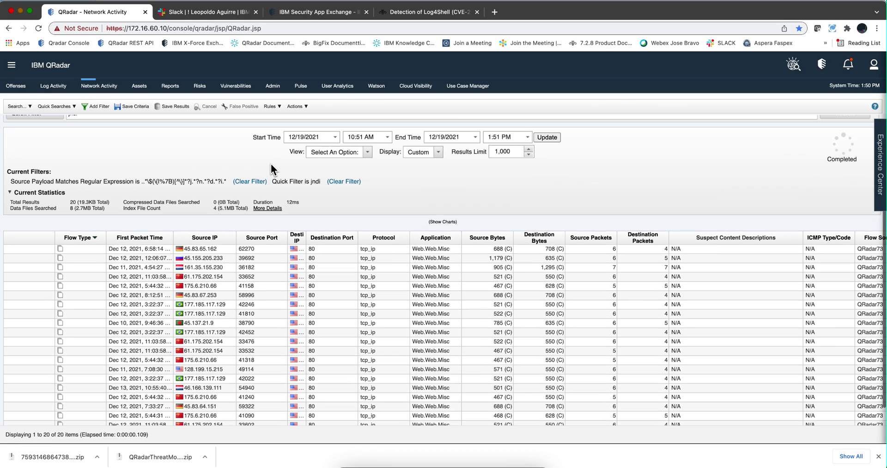
# Change the Quick Filter term to *jndi, rerun the search, and review the matching flows
pyautogui.click(123, 125)
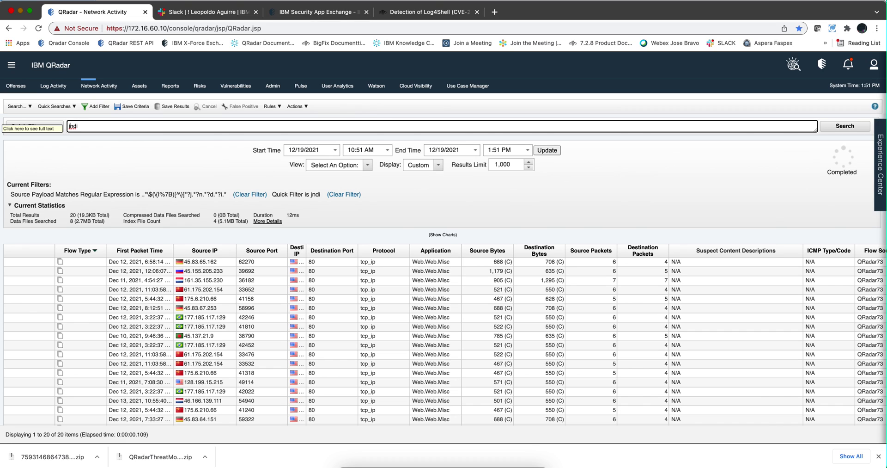
pyautogui.click(69, 126)
pyautogui.write('*')
pyautogui.click(848, 131)
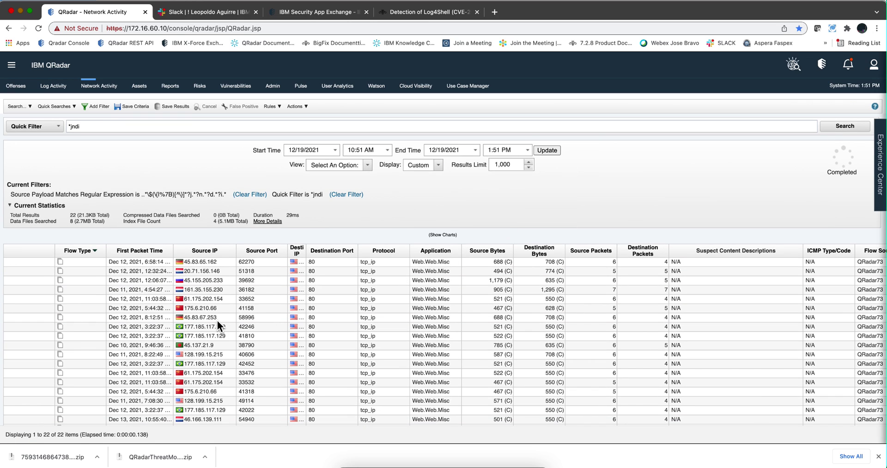
pyautogui.scroll(-2, 129, 358)
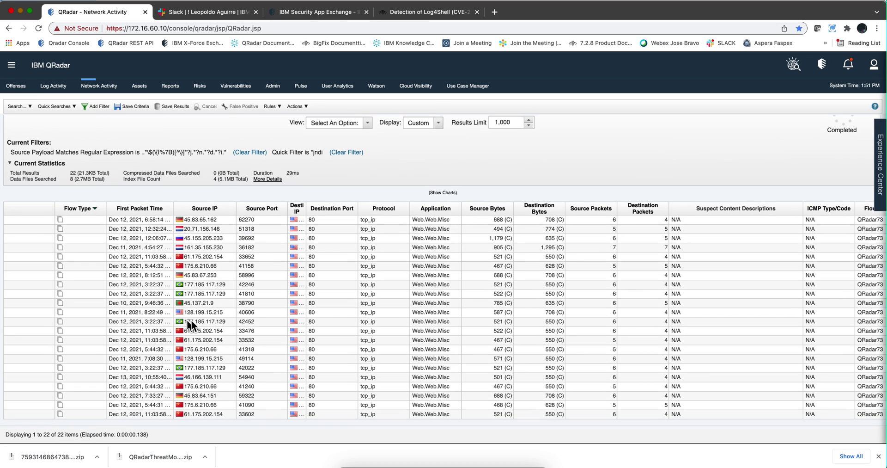
# Check the quick filter notes in Notes.txt, return to QRadar, and remove only the *jndi Quick Filter from the current search
pyautogui.click(458, 464)
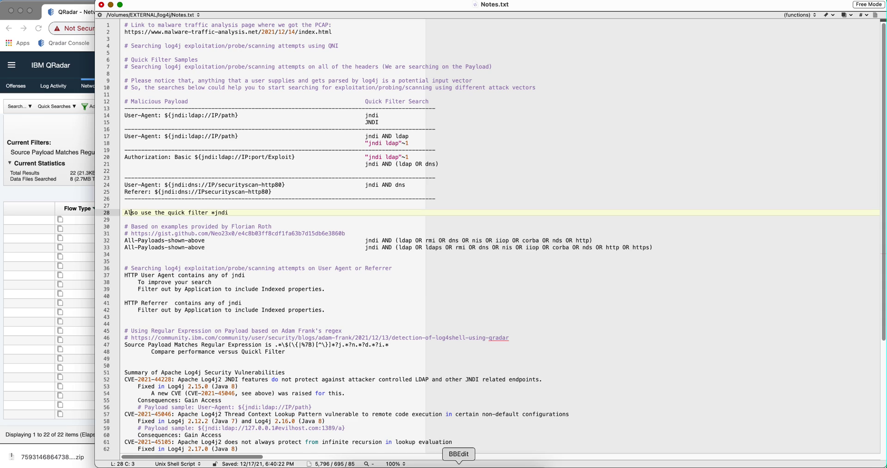
pyautogui.hscroll(2, 196, 133)
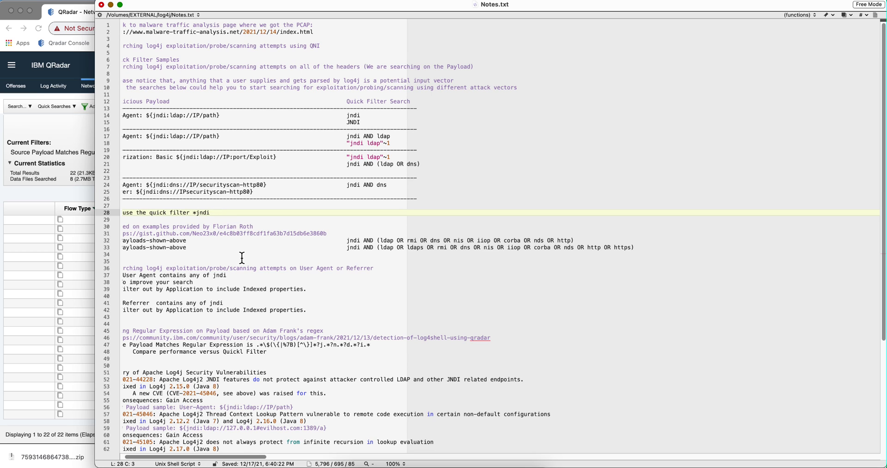
pyautogui.press('super+Tab')
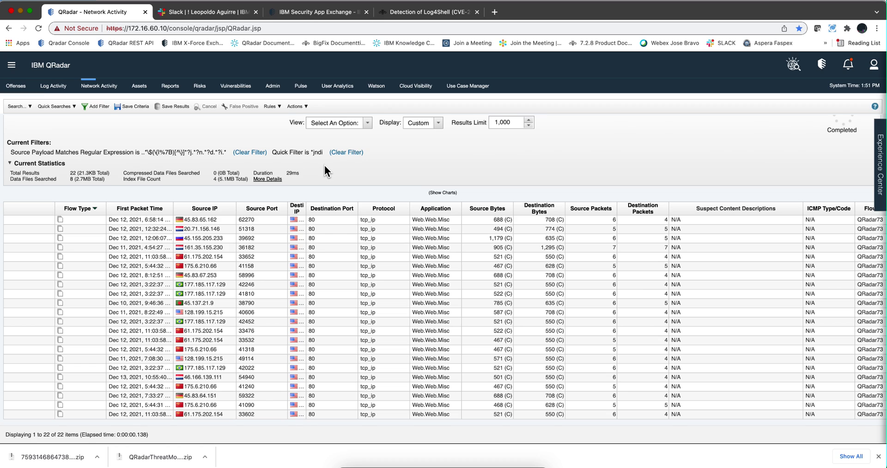
pyautogui.scroll(2, 324, 166)
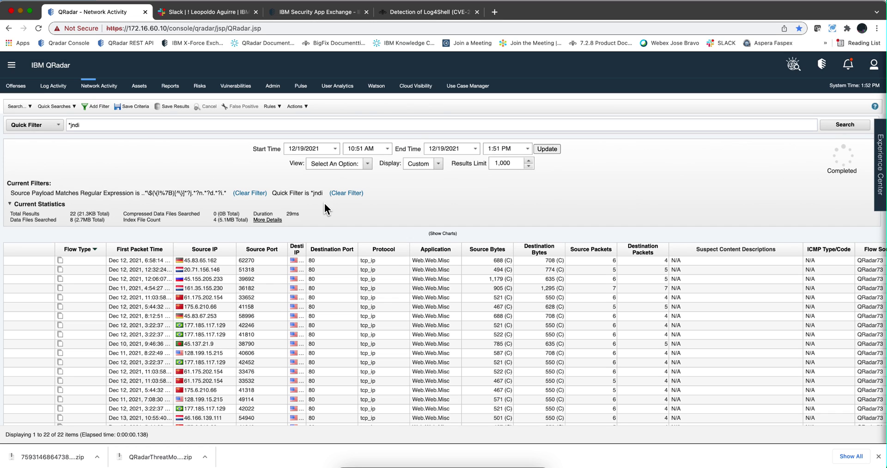
pyautogui.click(346, 193)
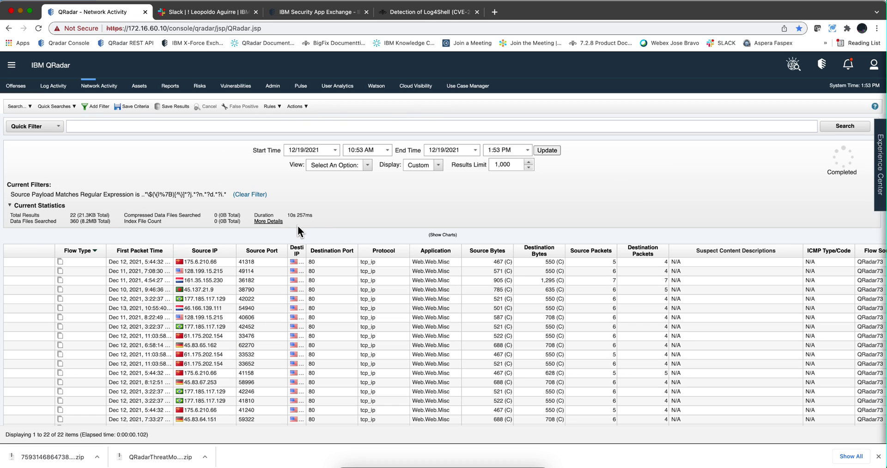
# Switch to Notes.txt and copy the full AQL query on flows that uses the EXPLOITDETECT::LOG4J function with last 24 HOURS
pyautogui.press('super+Tab')
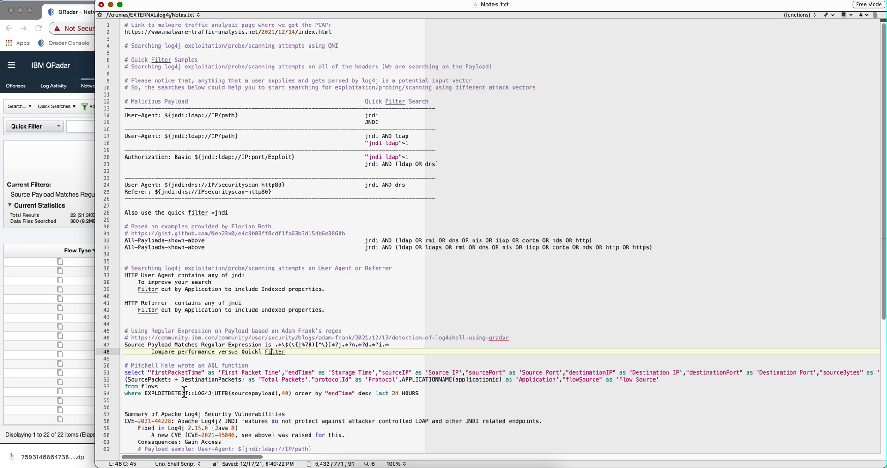
pyautogui.moveTo(140, 393); pyautogui.dragTo(235, 393)
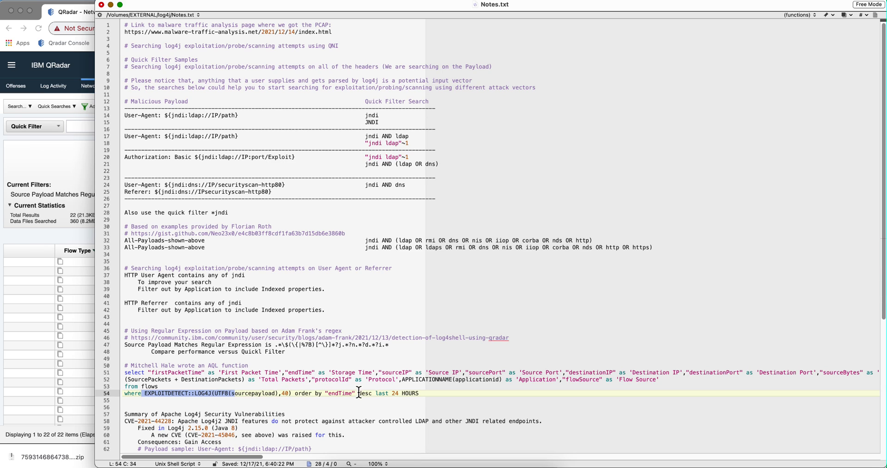
pyautogui.moveTo(433, 388); pyautogui.dragTo(163, 367)
pyautogui.moveTo(128, 373); pyautogui.dragTo(124, 373)
pyautogui.press('super+c')
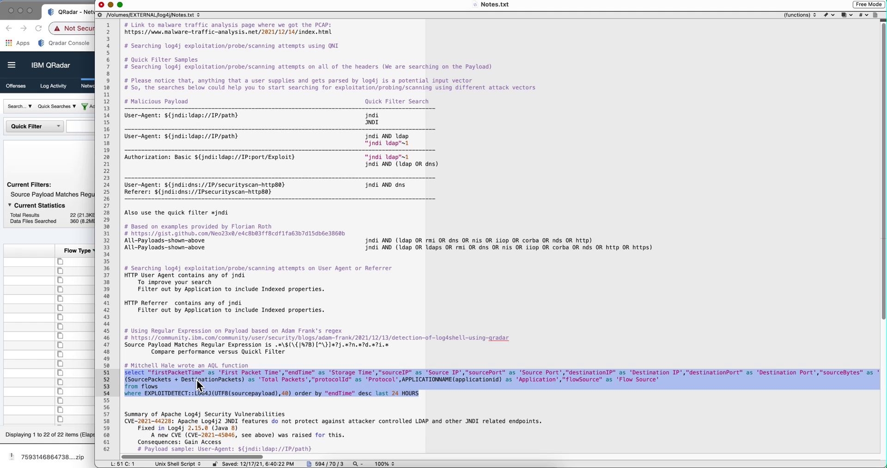
# Return to QRadar, run the copied EXPLOITDETECT::LOG4J query as an Advanced Search, and open the query text in the search field
pyautogui.click(44, 248)
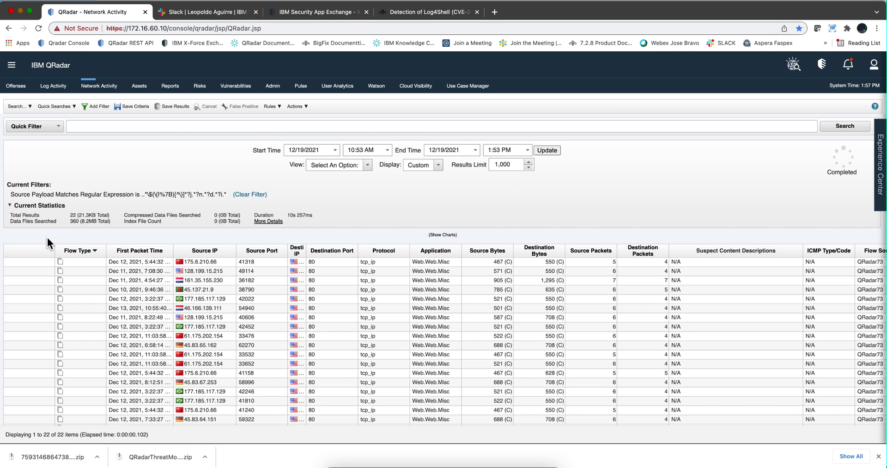
pyautogui.click(57, 129)
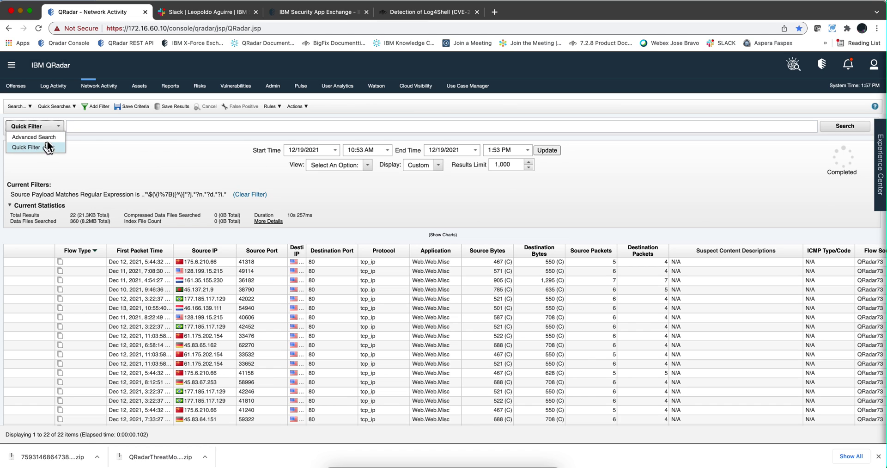
pyautogui.click(48, 136)
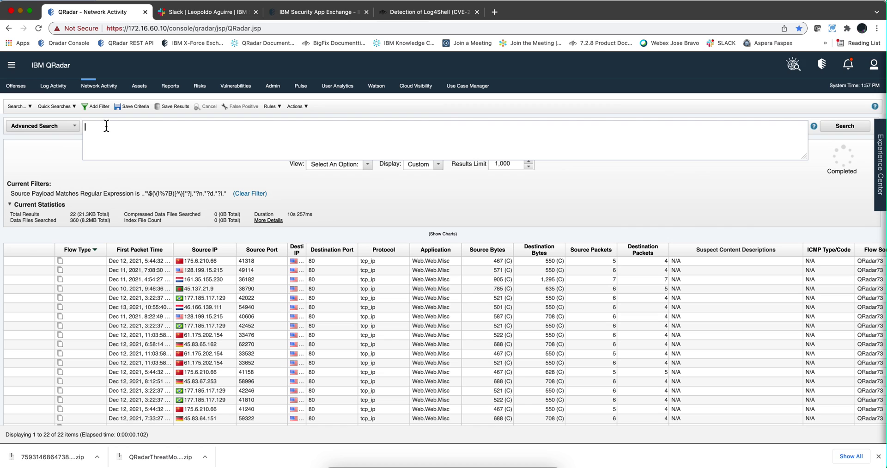
pyautogui.press('super+v')
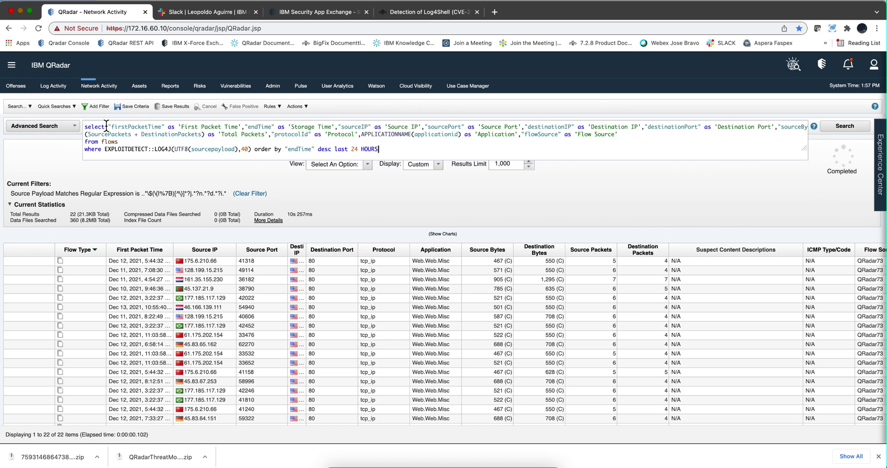
pyautogui.click(836, 127)
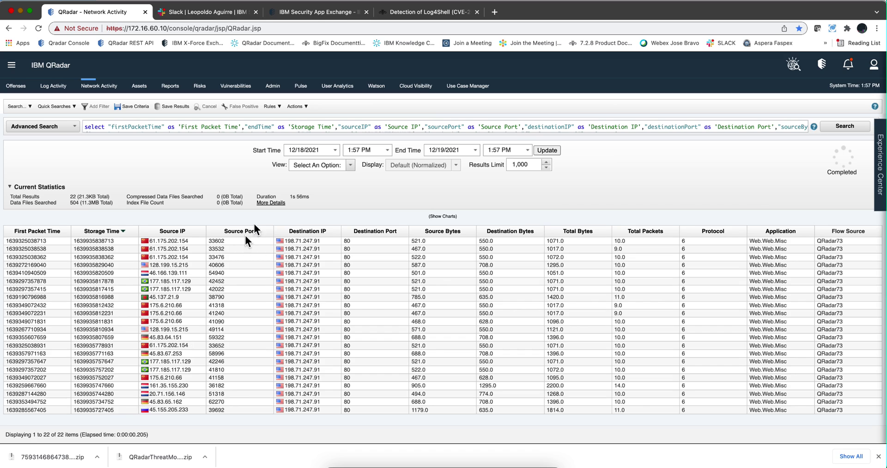
pyautogui.click(381, 126)
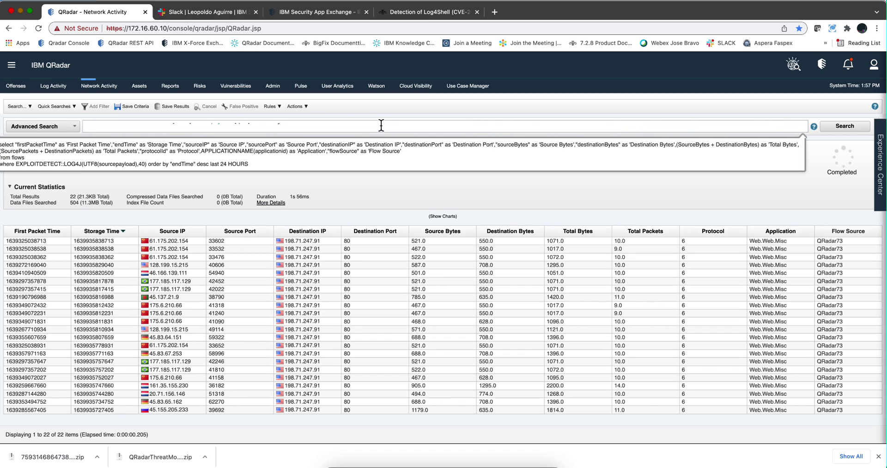